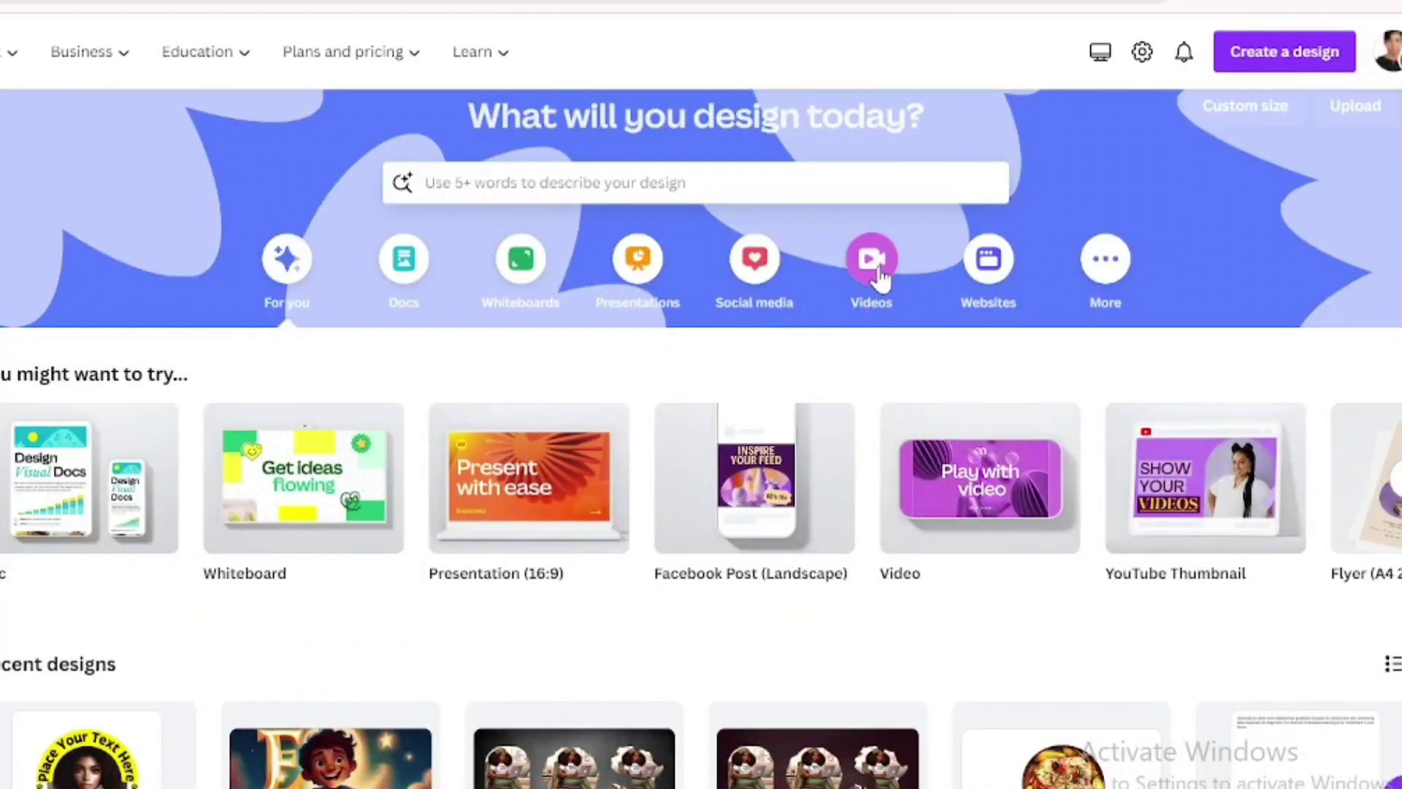
Step: Start a new Mobile Video design from the Videos formats
click(880, 274)
click(296, 526)
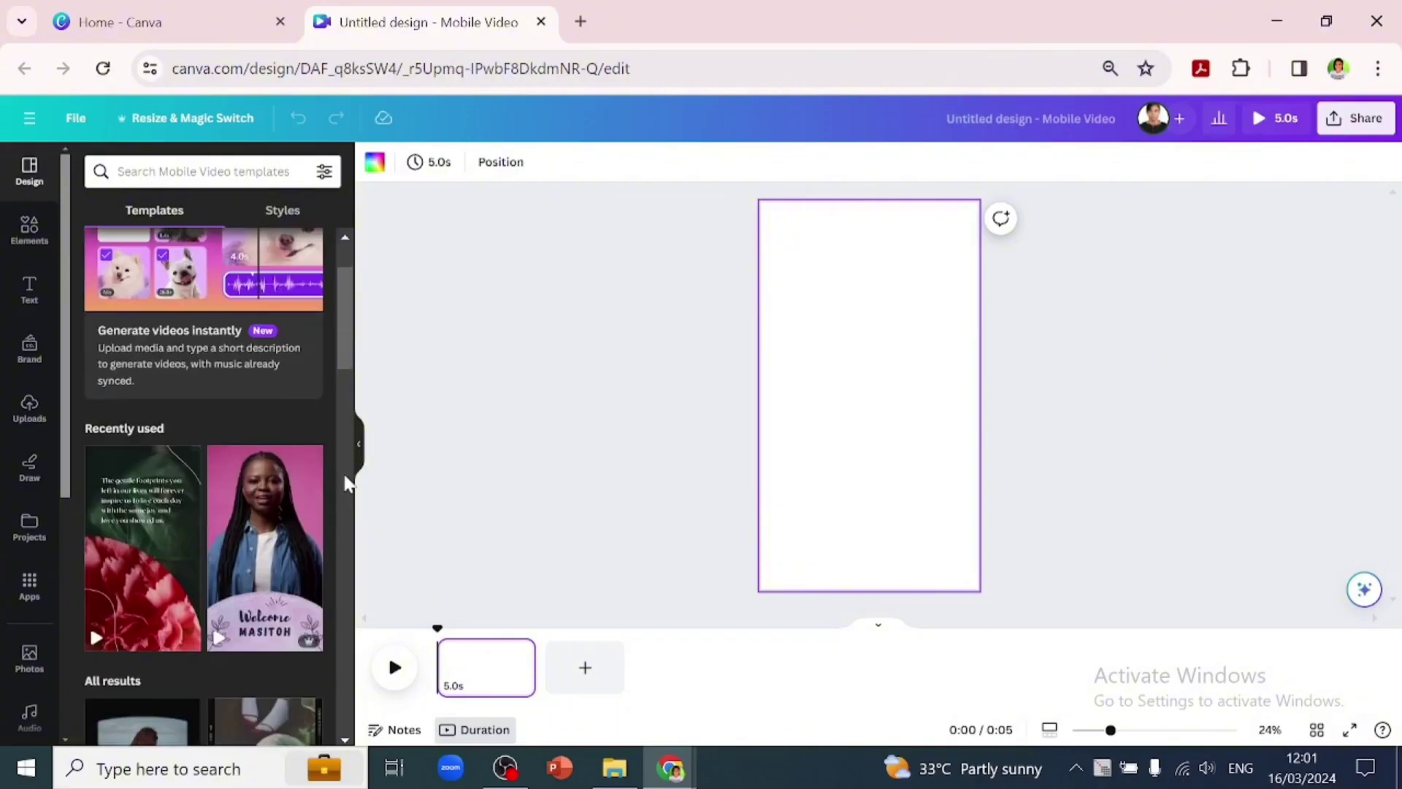
scroll(348, 548, down, 3)
scroll(332, 577, down, 1)
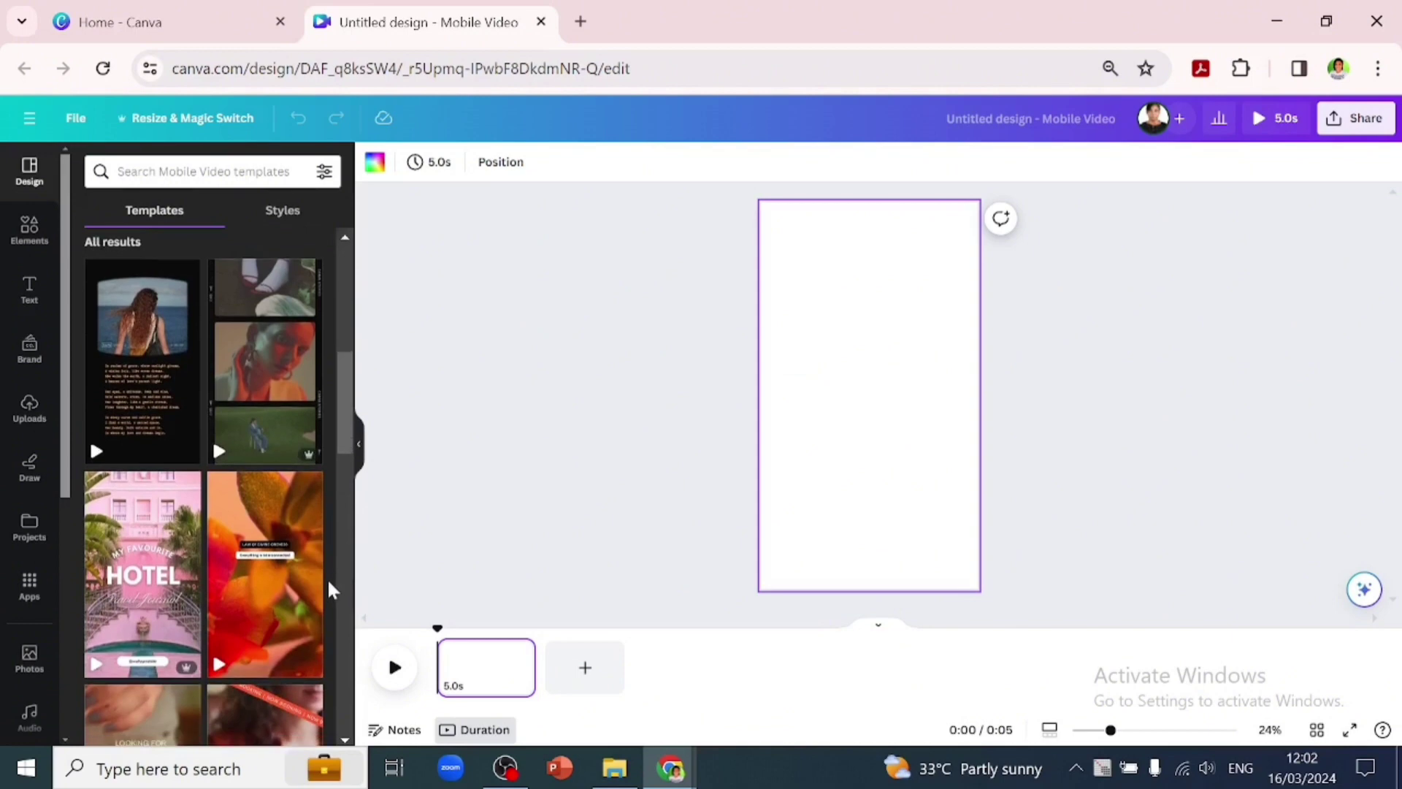
Step: Apply the cinematic film-frame poem template and paste the 'Welcome back!' script over its poem
mouse_move(142, 362)
click(165, 420)
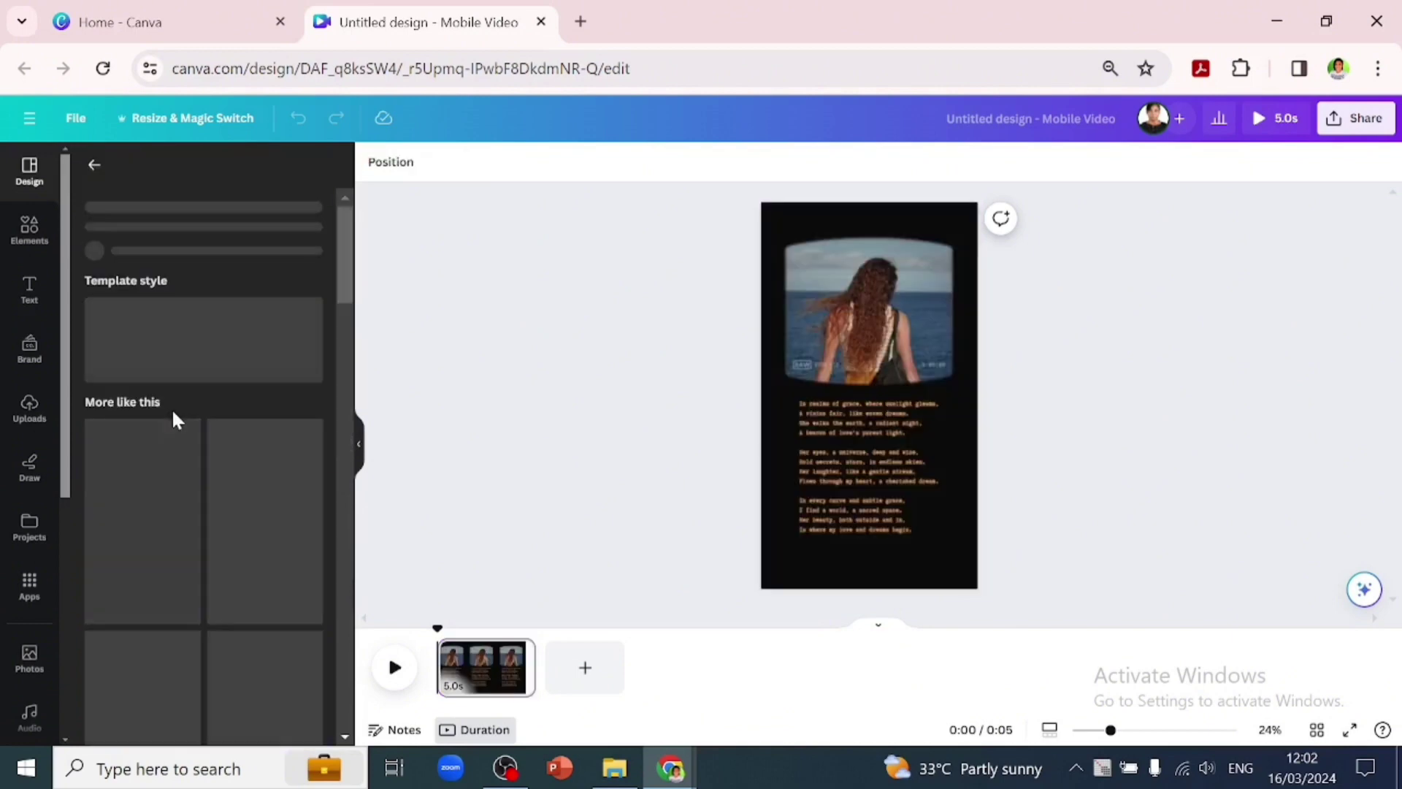
click(899, 397)
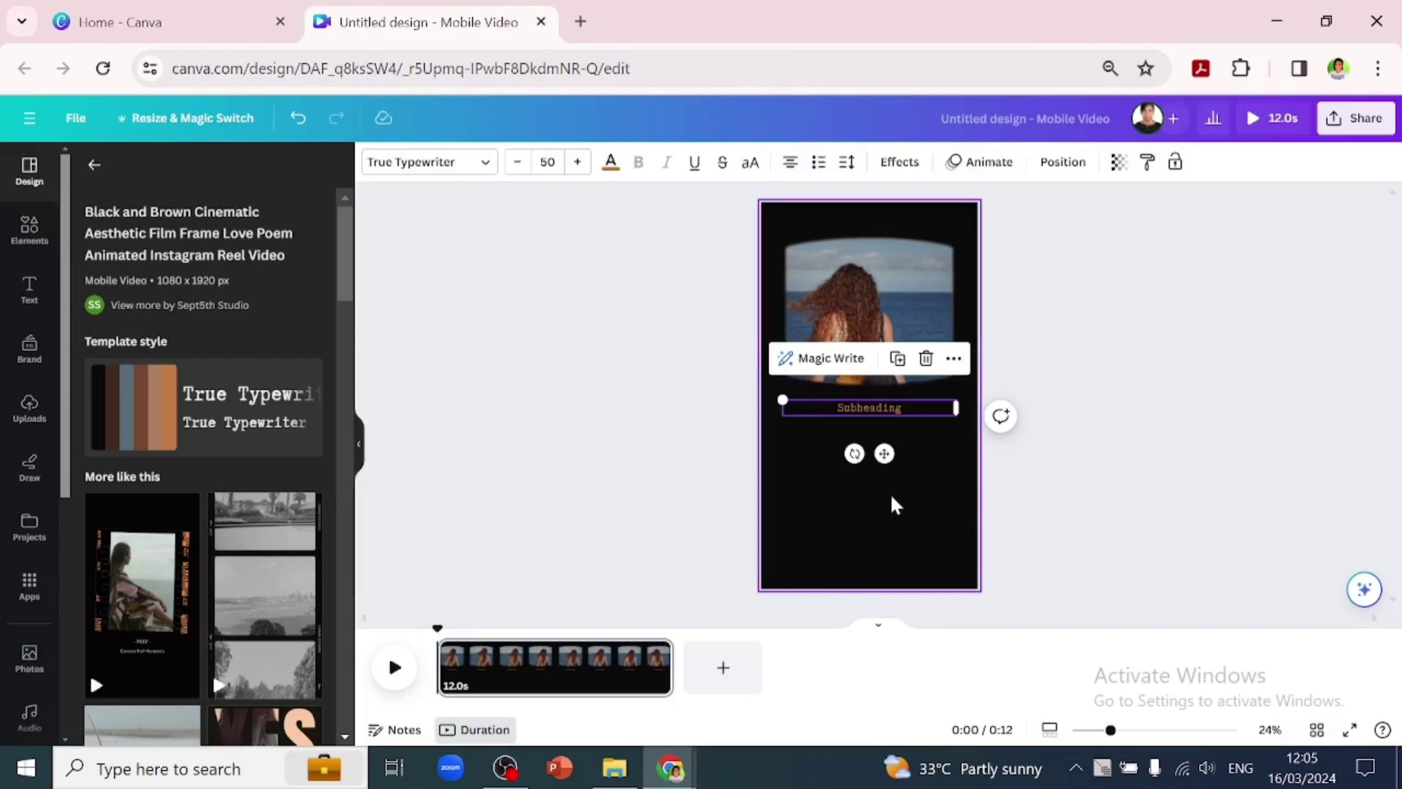
key(ctrl+v)
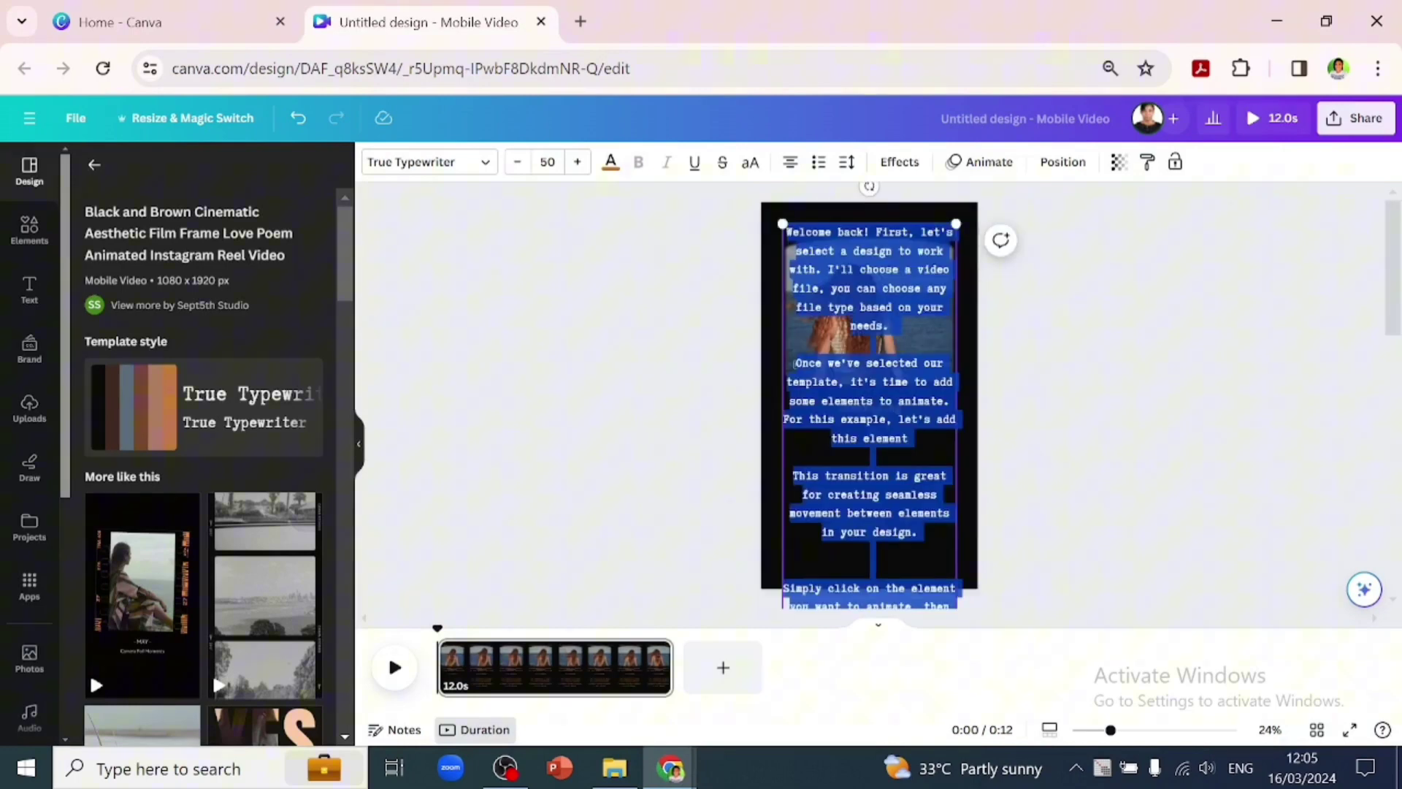
key(Escape)
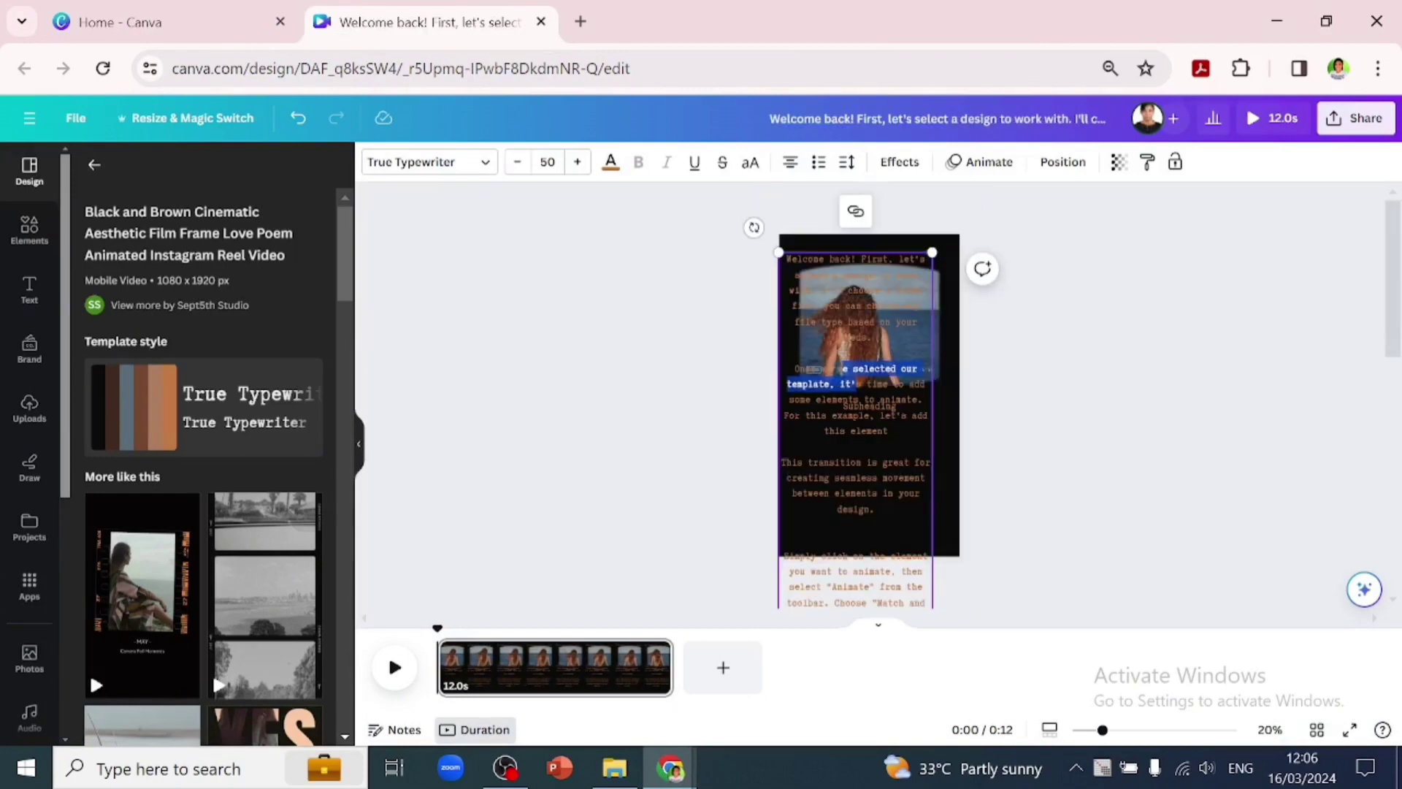
click(992, 406)
Step: Nudge the script text box lower and colour its text white
click(886, 429)
drag(883, 452, 890, 533)
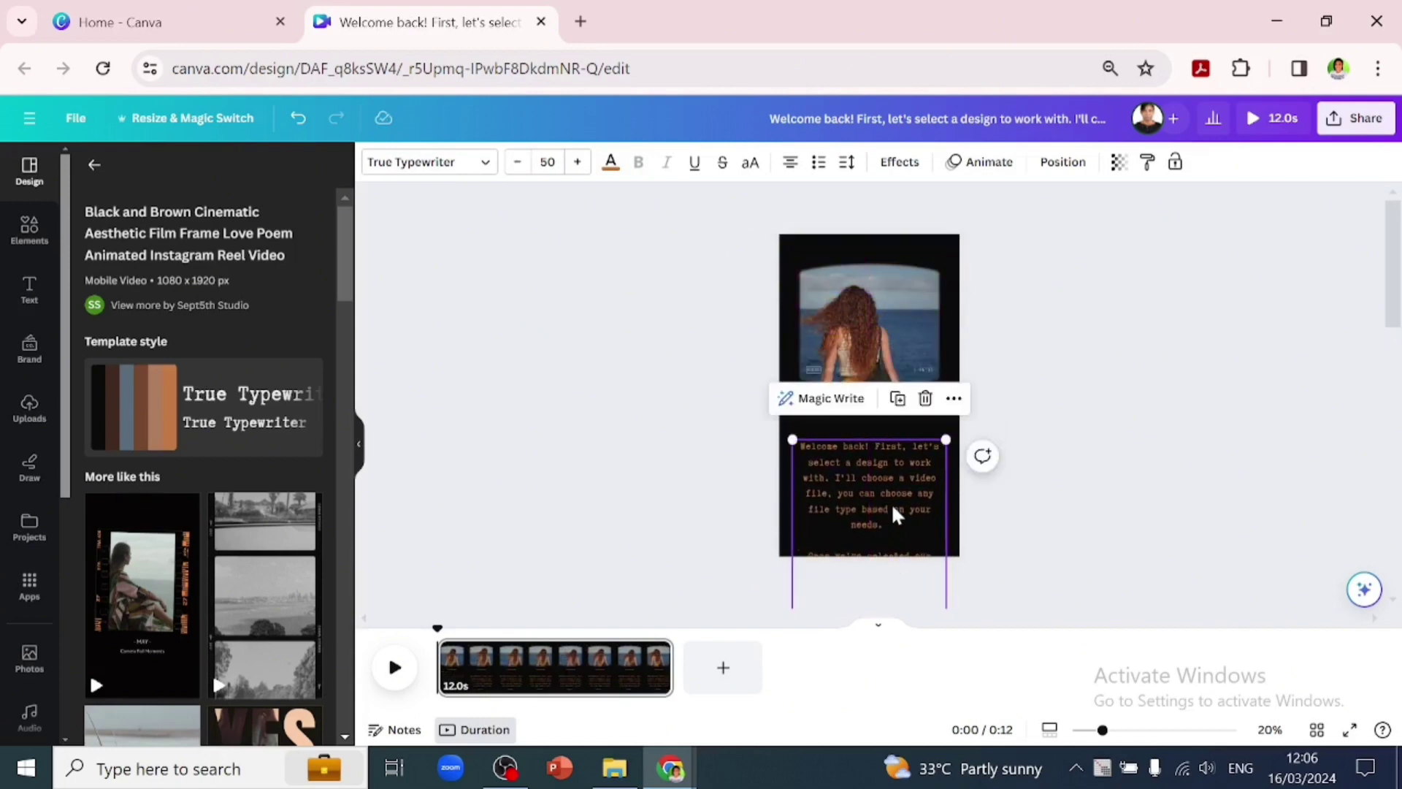
click(610, 161)
click(89, 386)
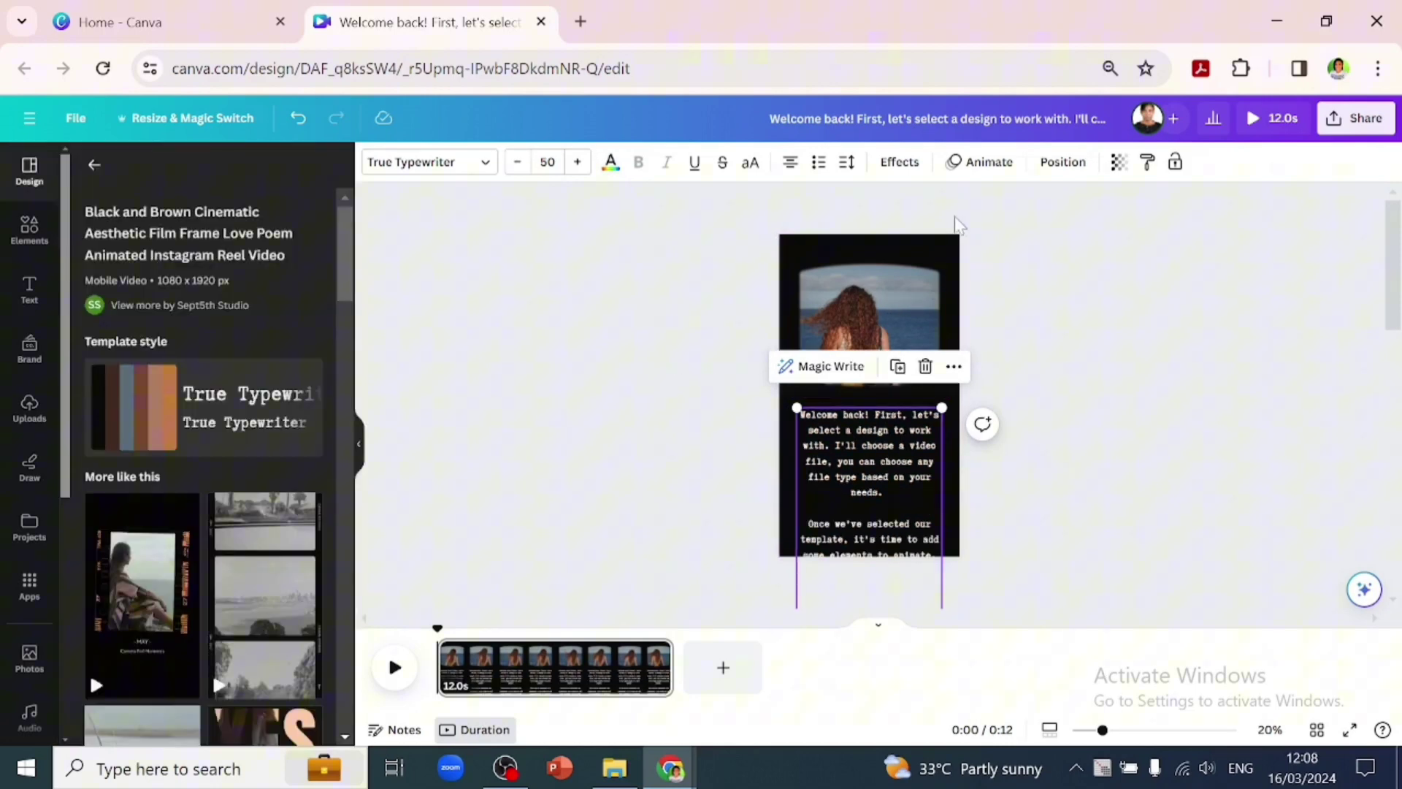
Step: Draw a custom path moving the script upward off the page, with Steady movement at slowest speed
click(974, 165)
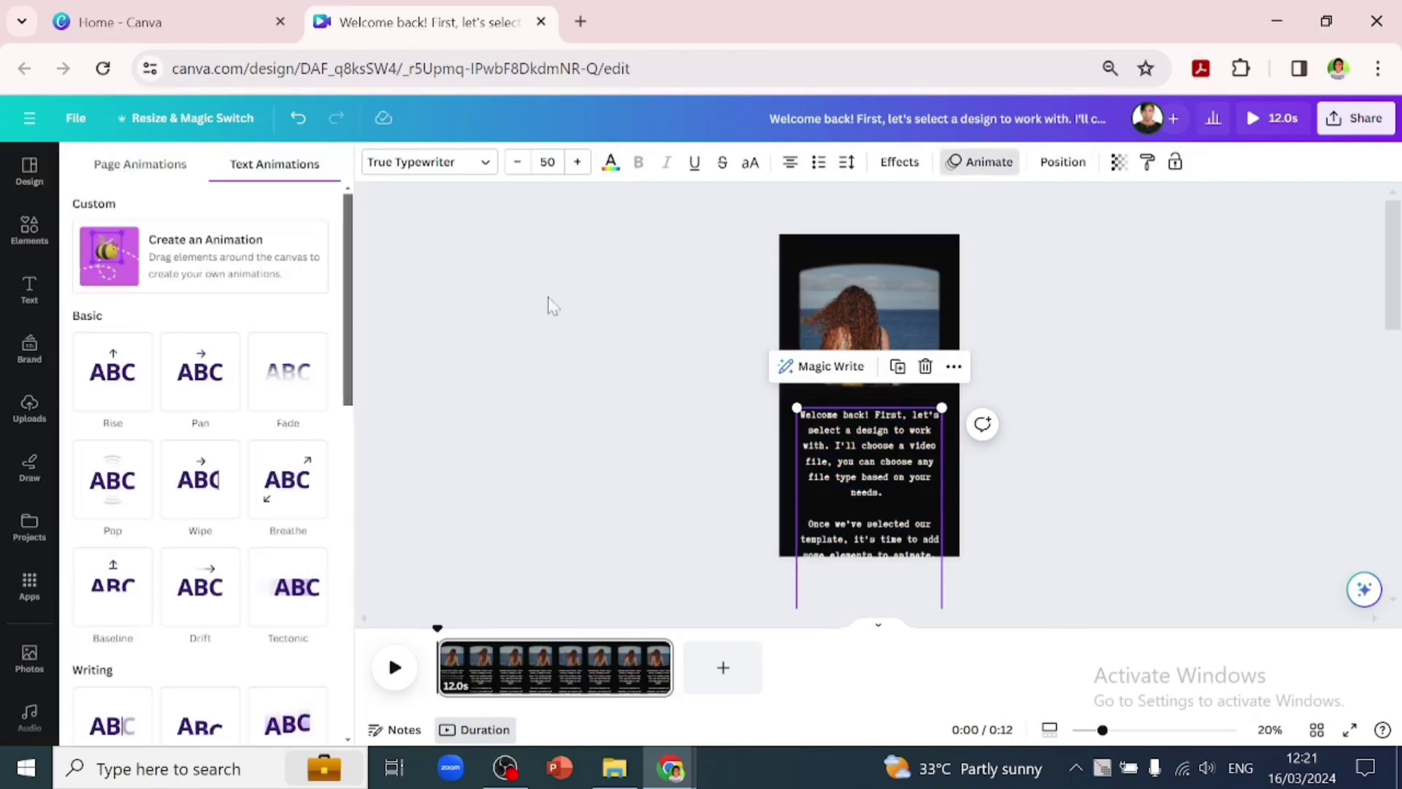
click(264, 272)
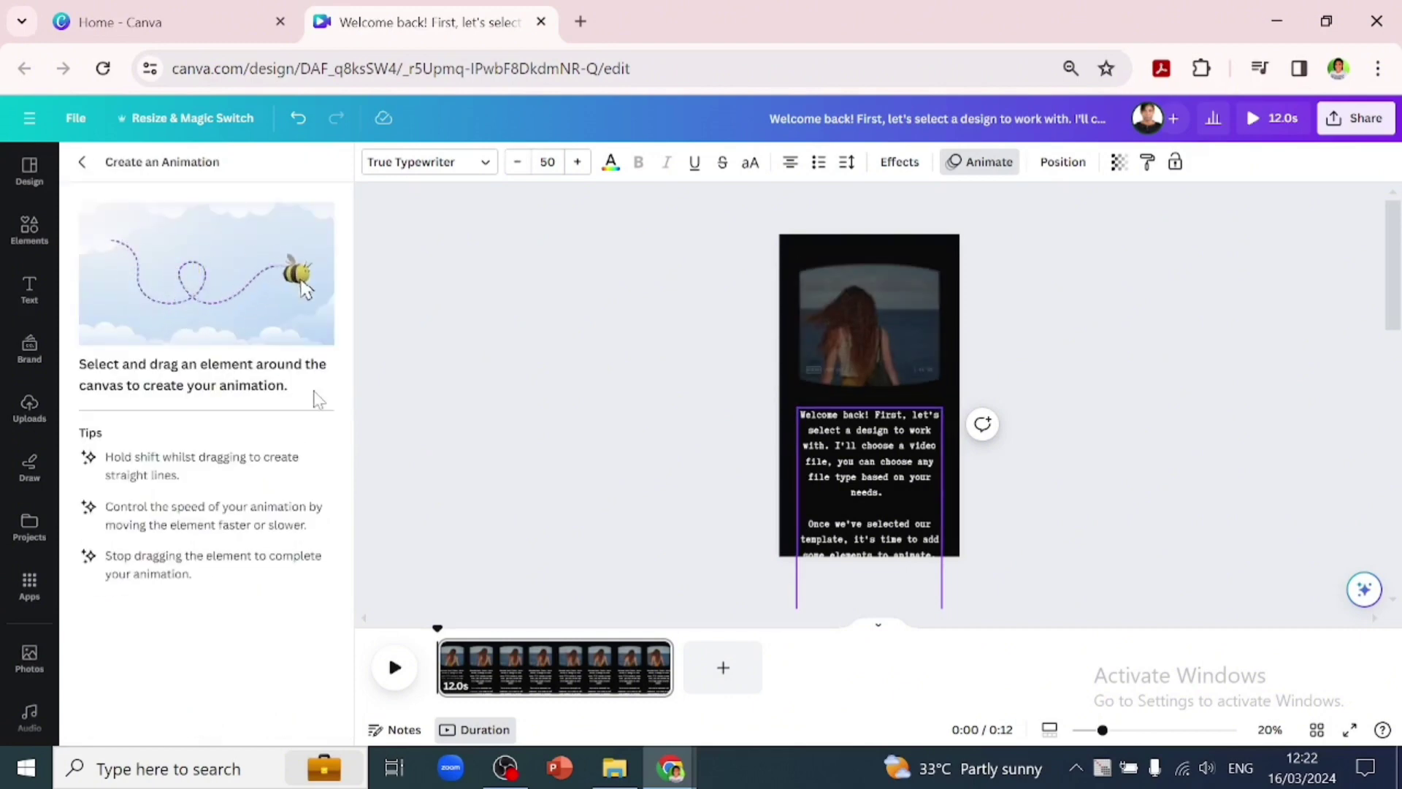
drag(1080, 734, 1070, 733)
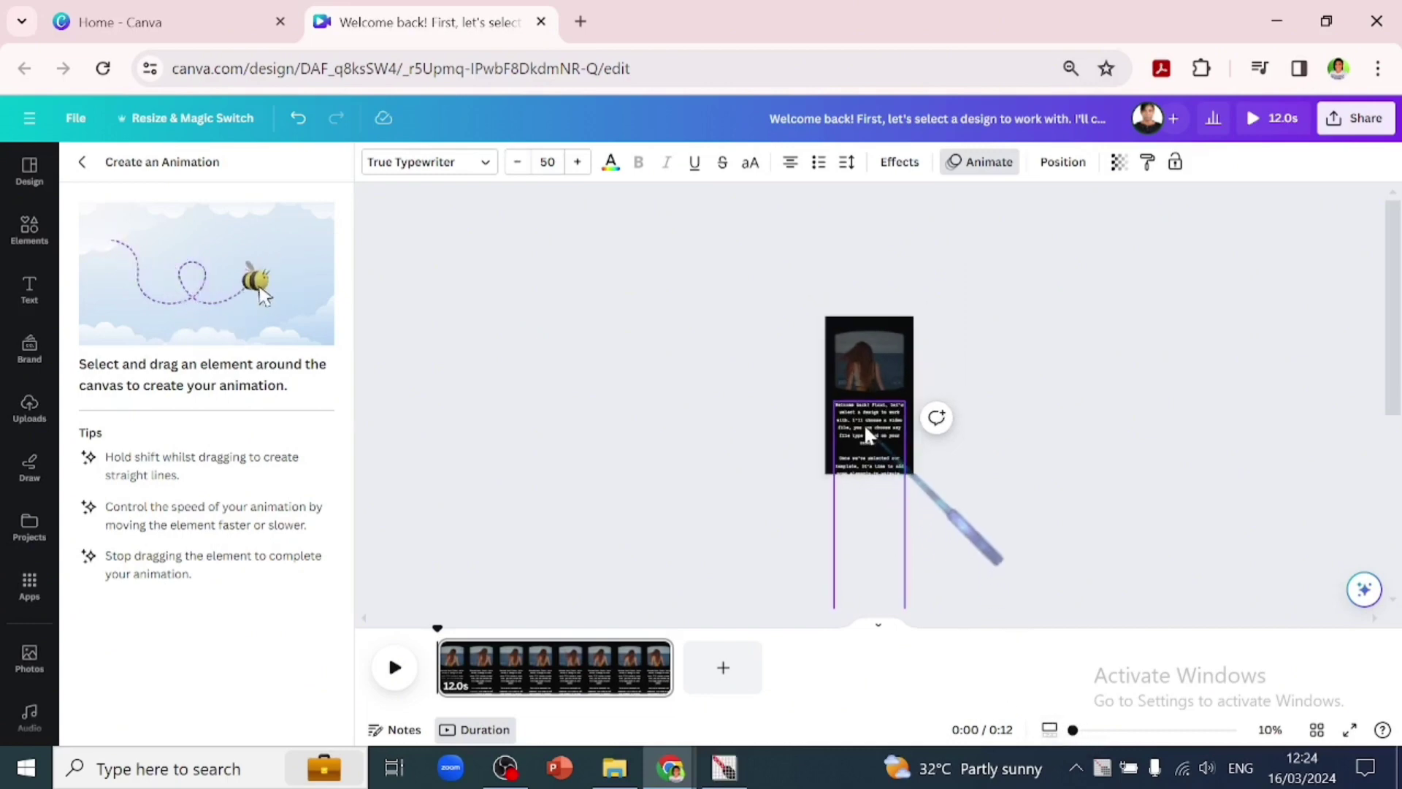
drag(867, 347, 864, 165)
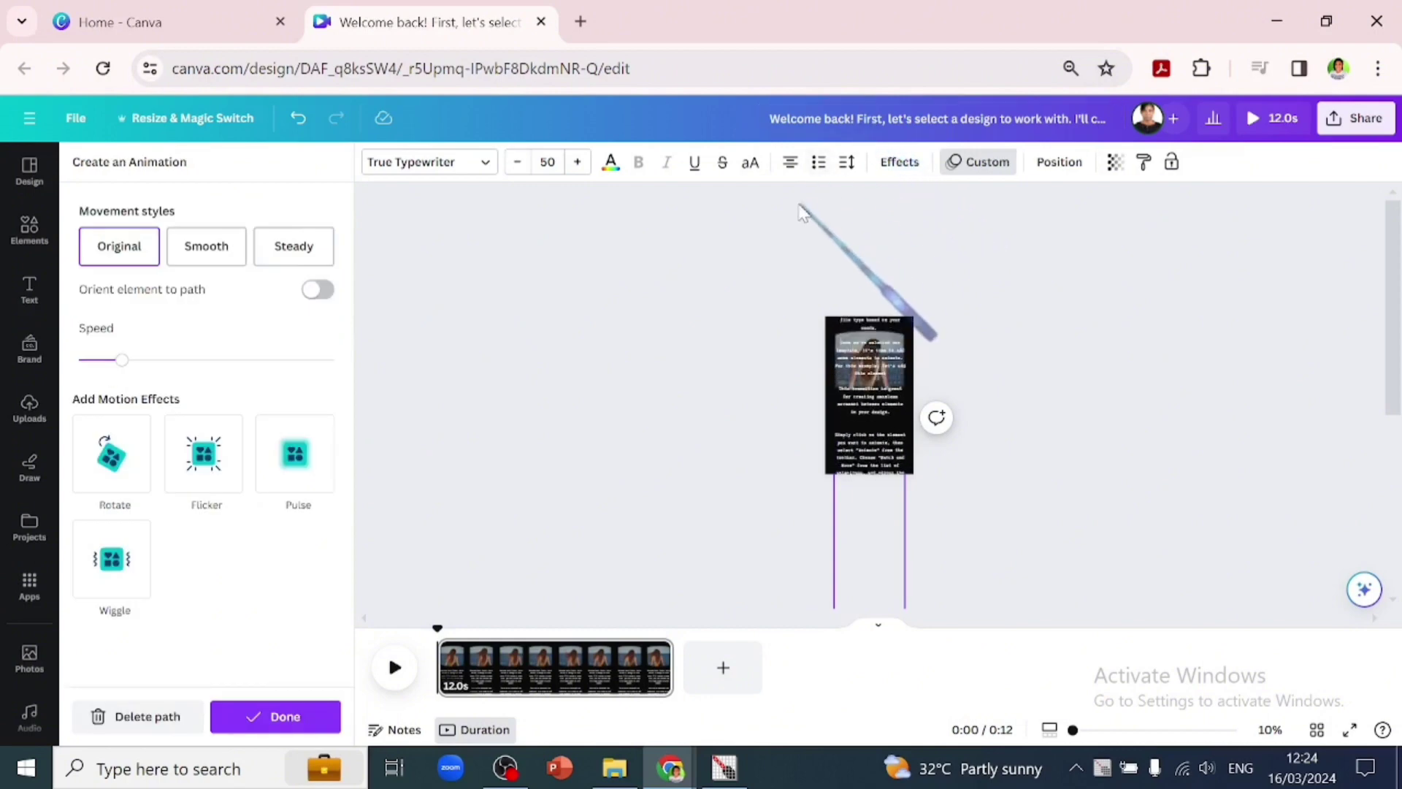
click(289, 253)
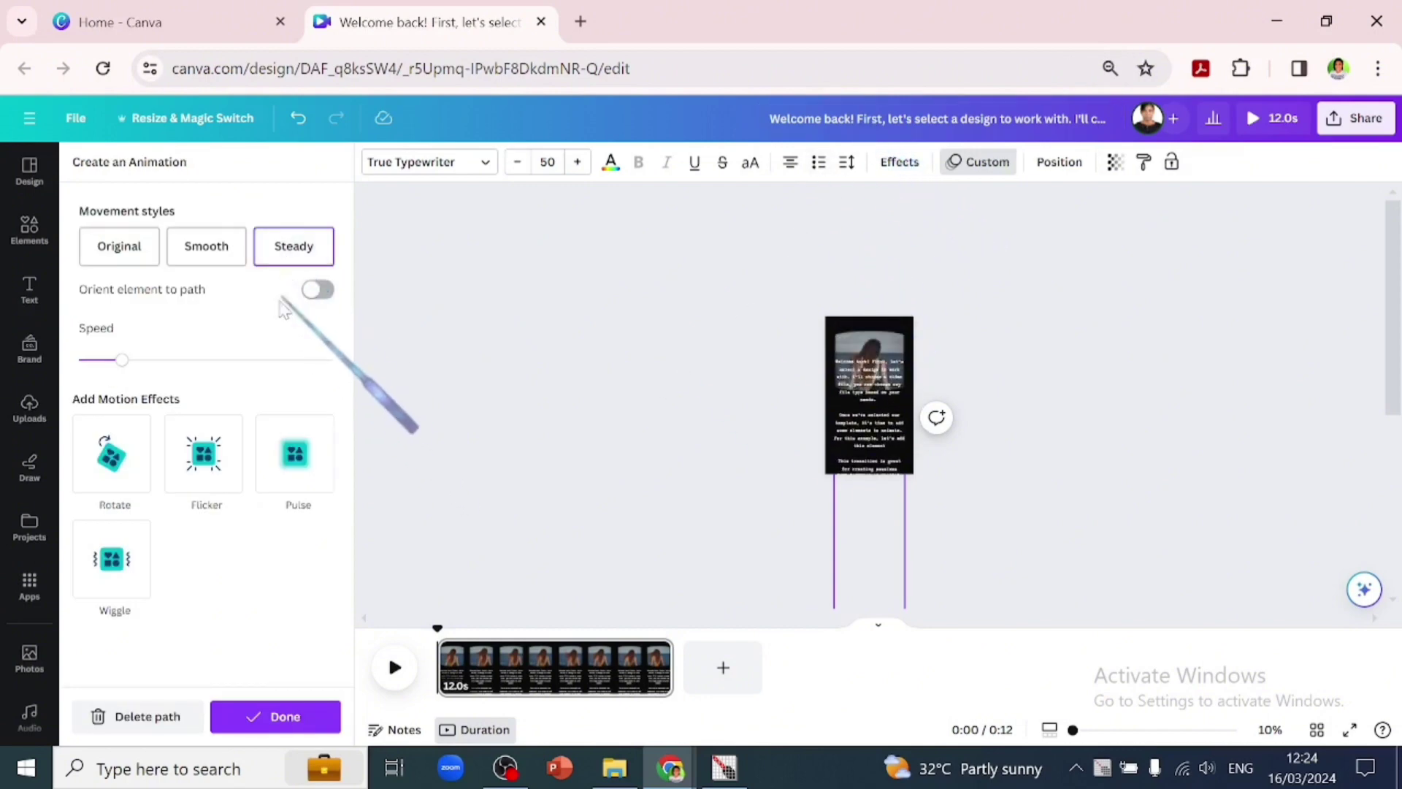
drag(121, 362, 79, 359)
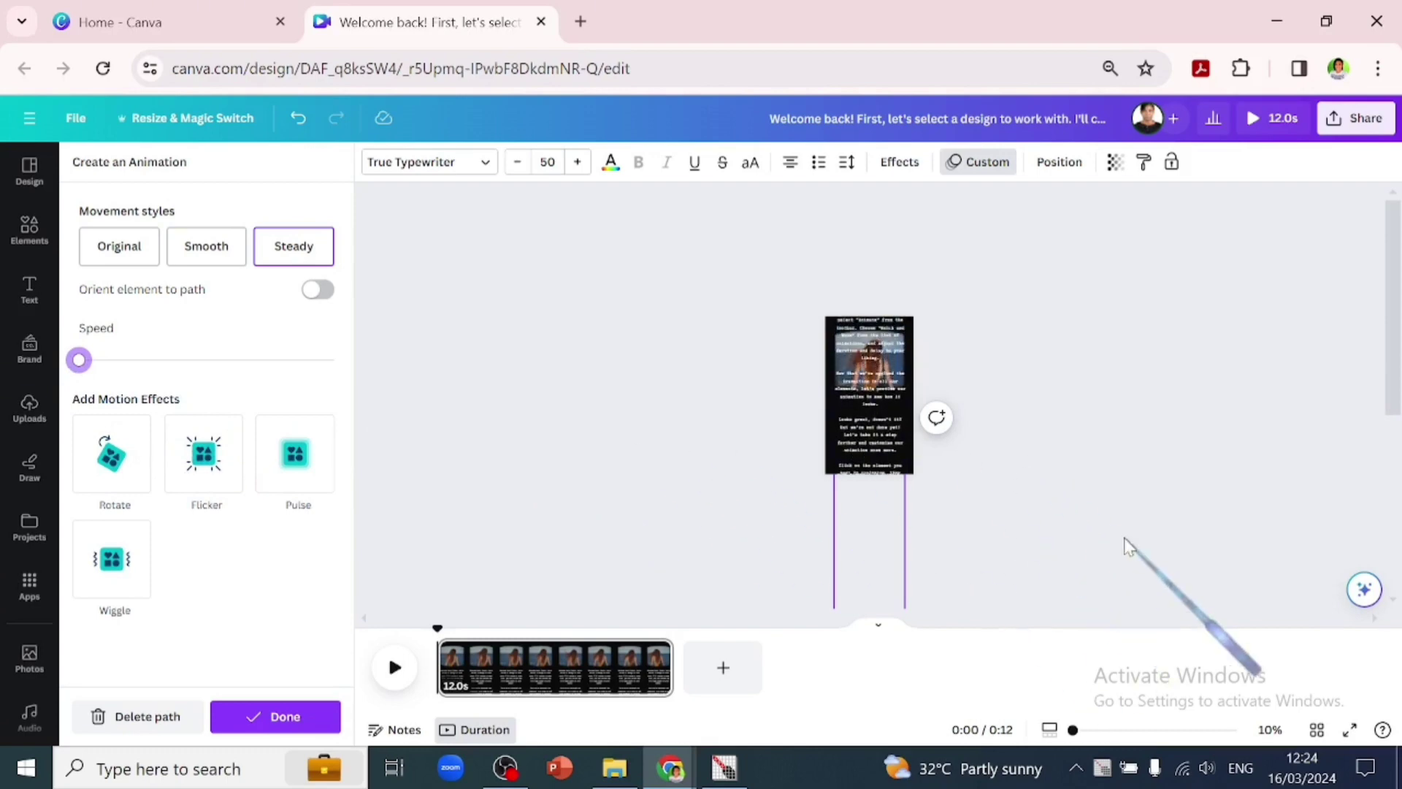
click(1098, 729)
Step: Add a rectangle spanning the top of the page down to just above the first text line
click(275, 717)
click(447, 391)
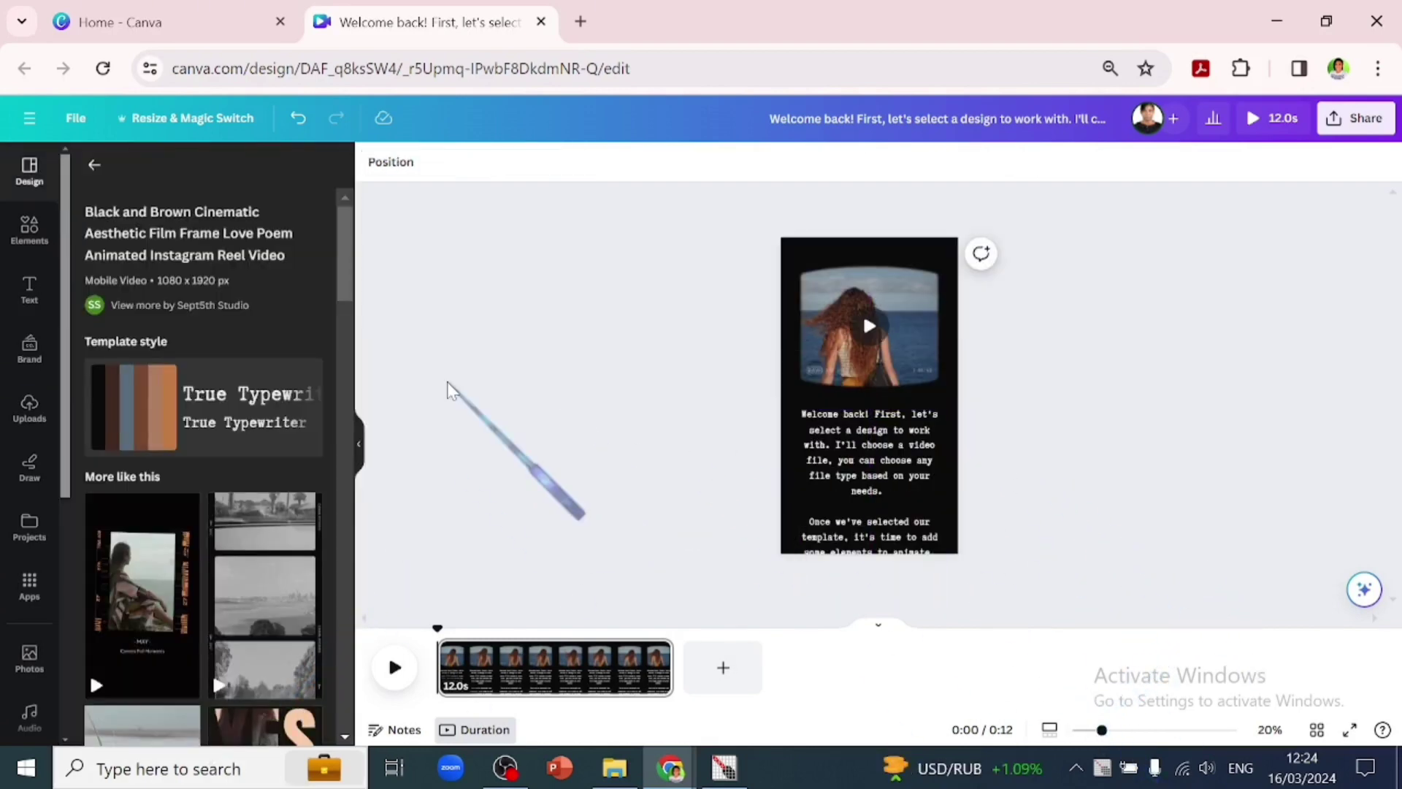
key(r)
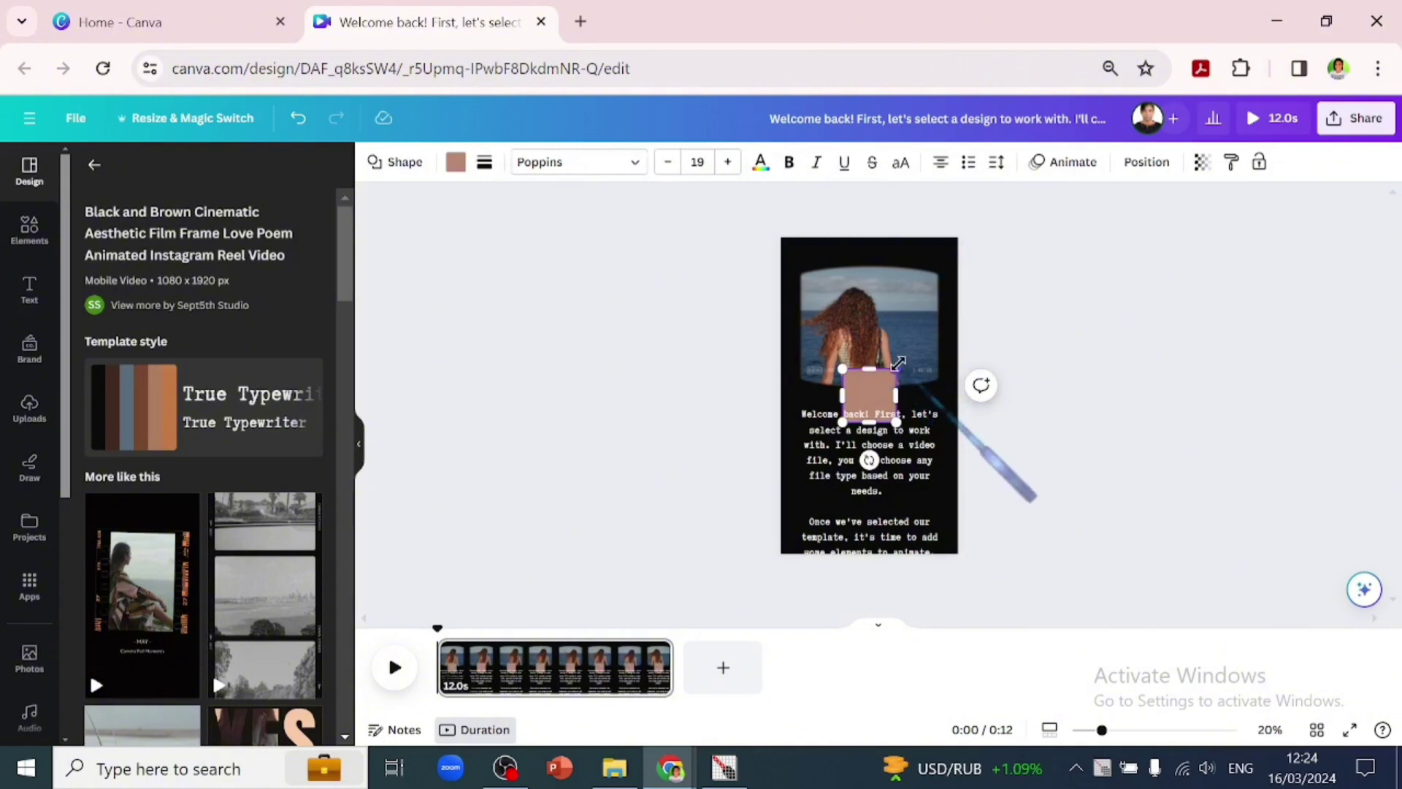
drag(841, 369, 776, 305)
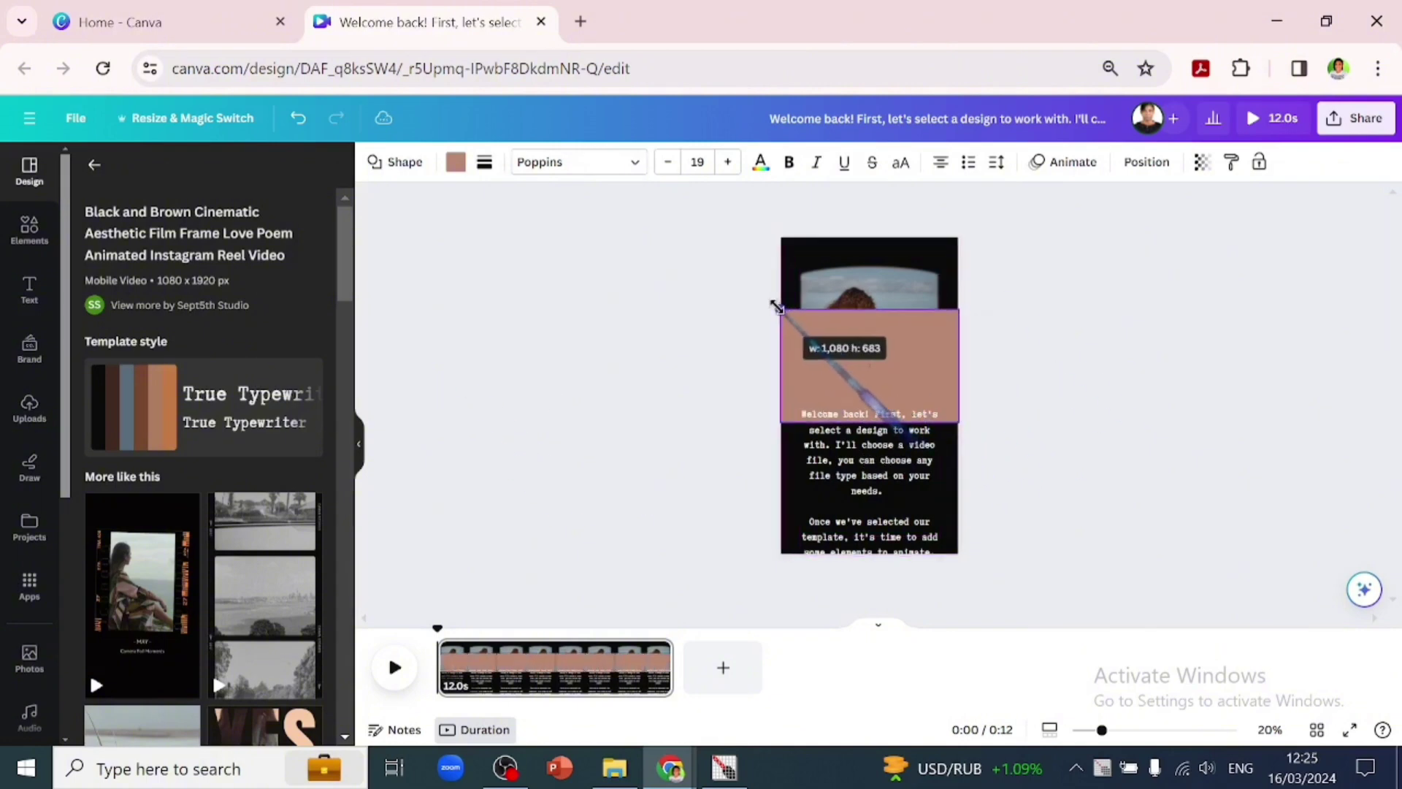
drag(870, 309, 870, 237)
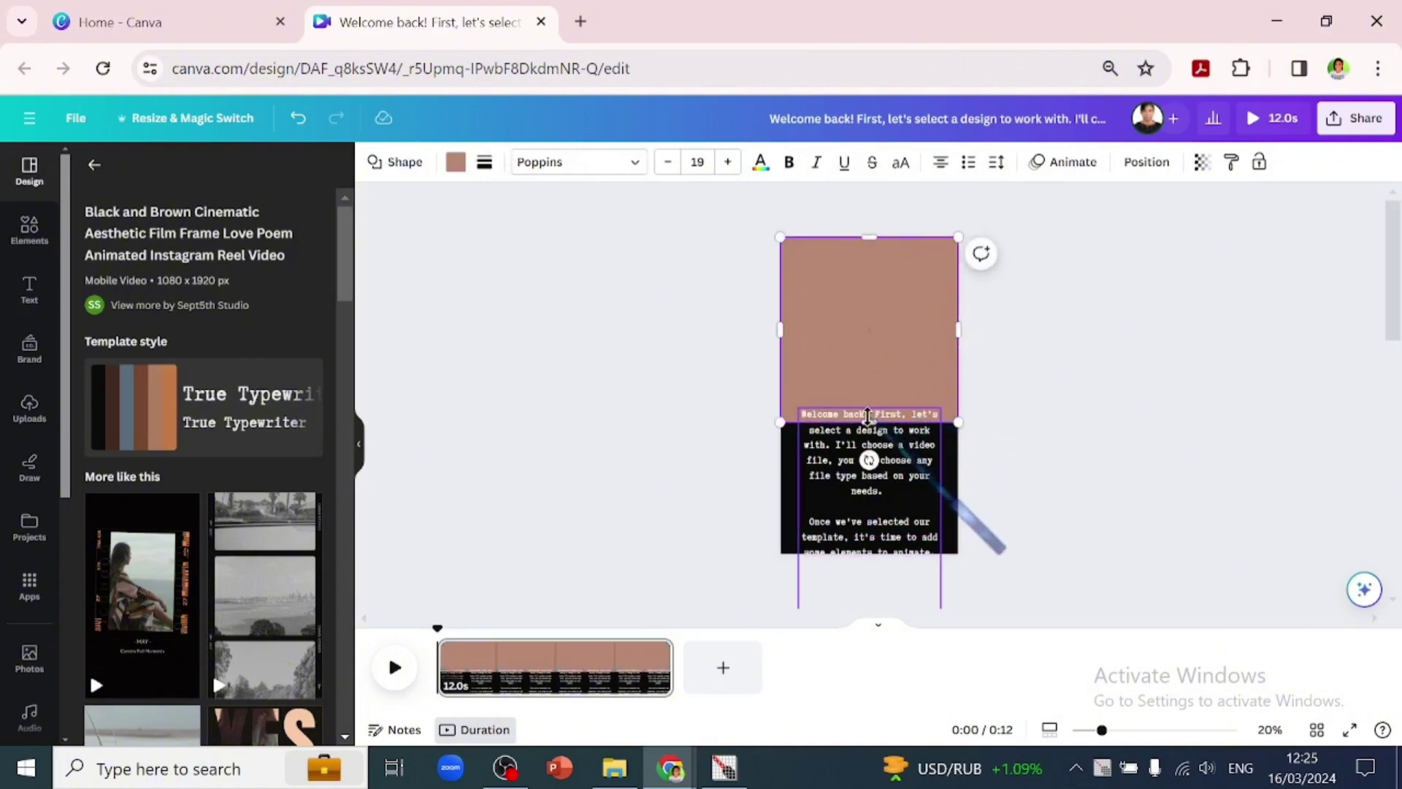
drag(869, 419, 868, 398)
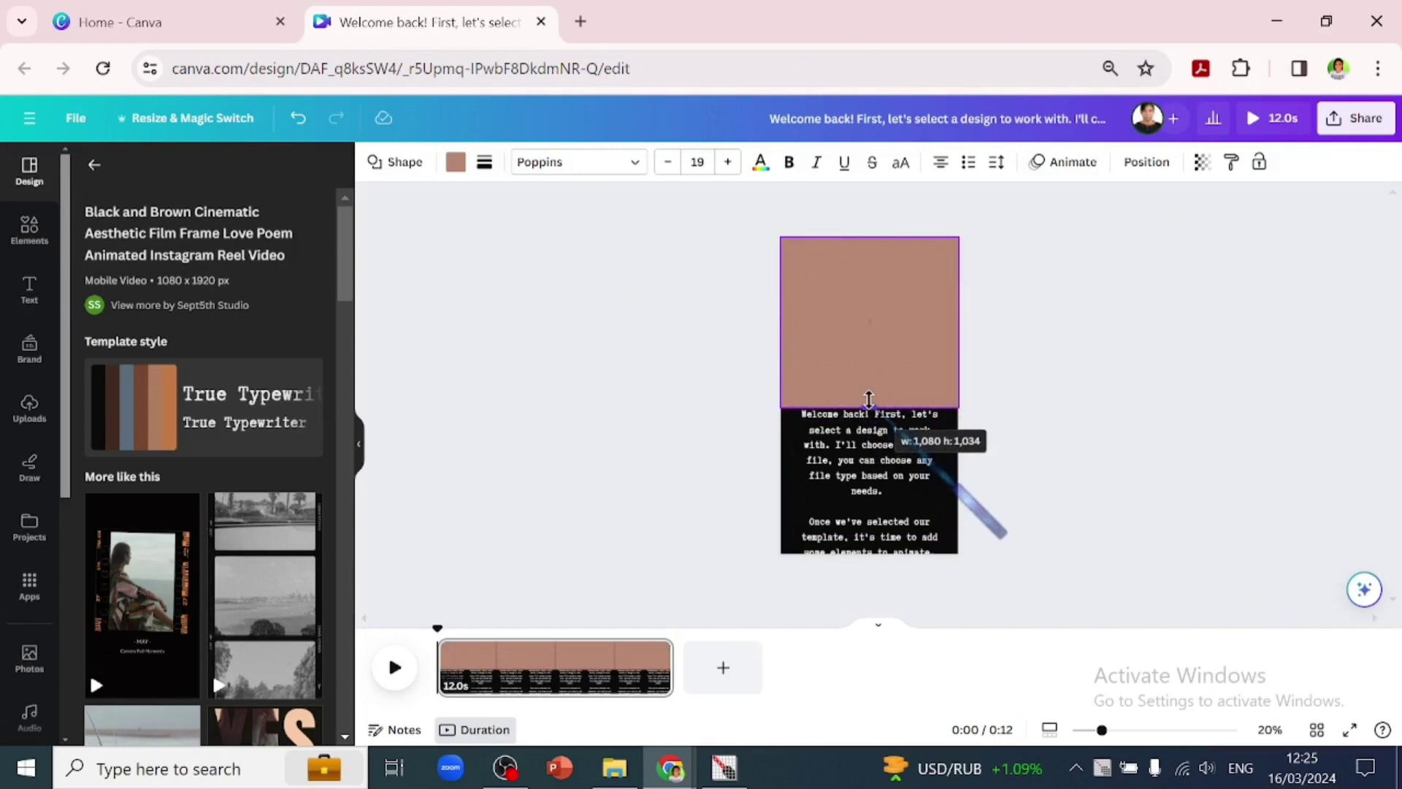
Step: Fill the rectangle with the near-black #0b0b0b swatch
click(455, 162)
click(177, 385)
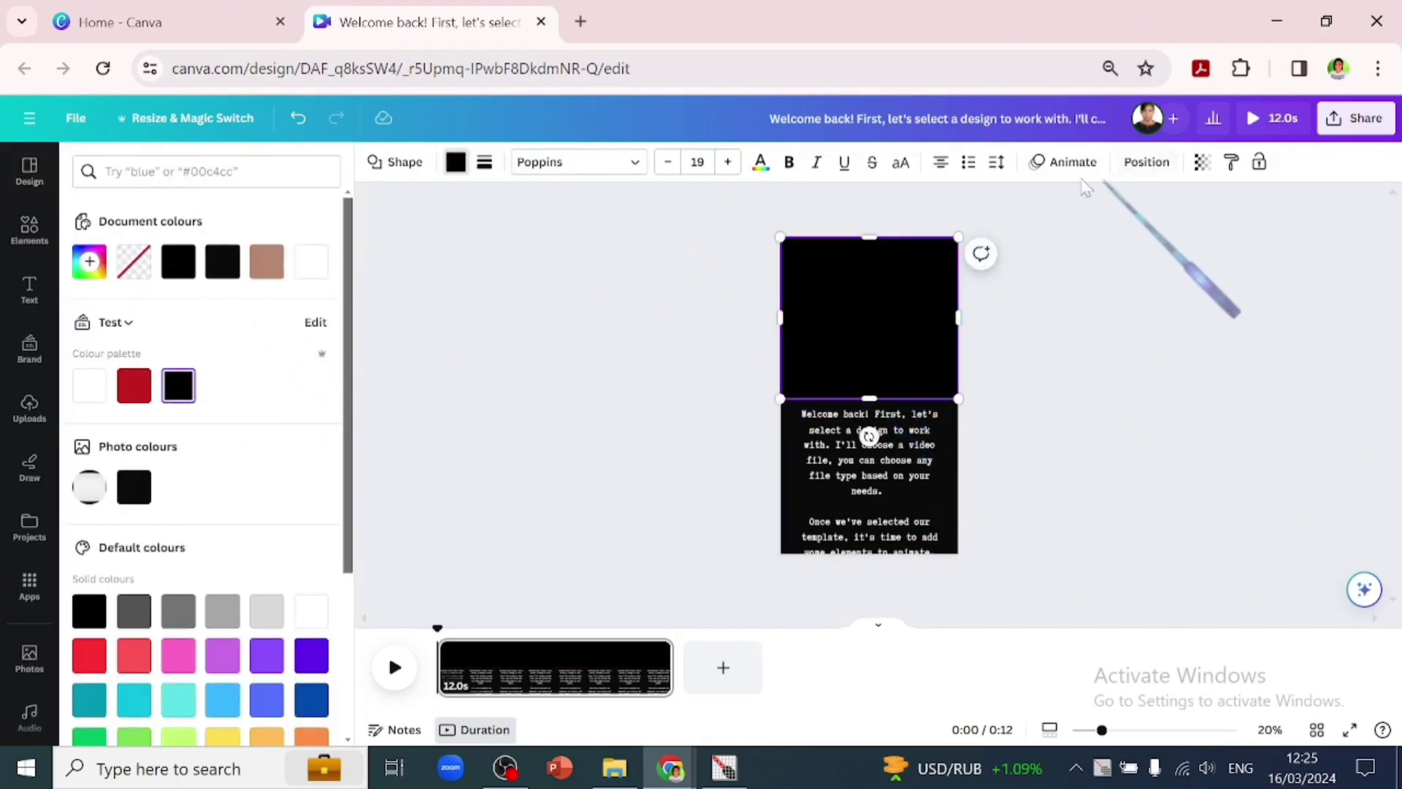
click(229, 269)
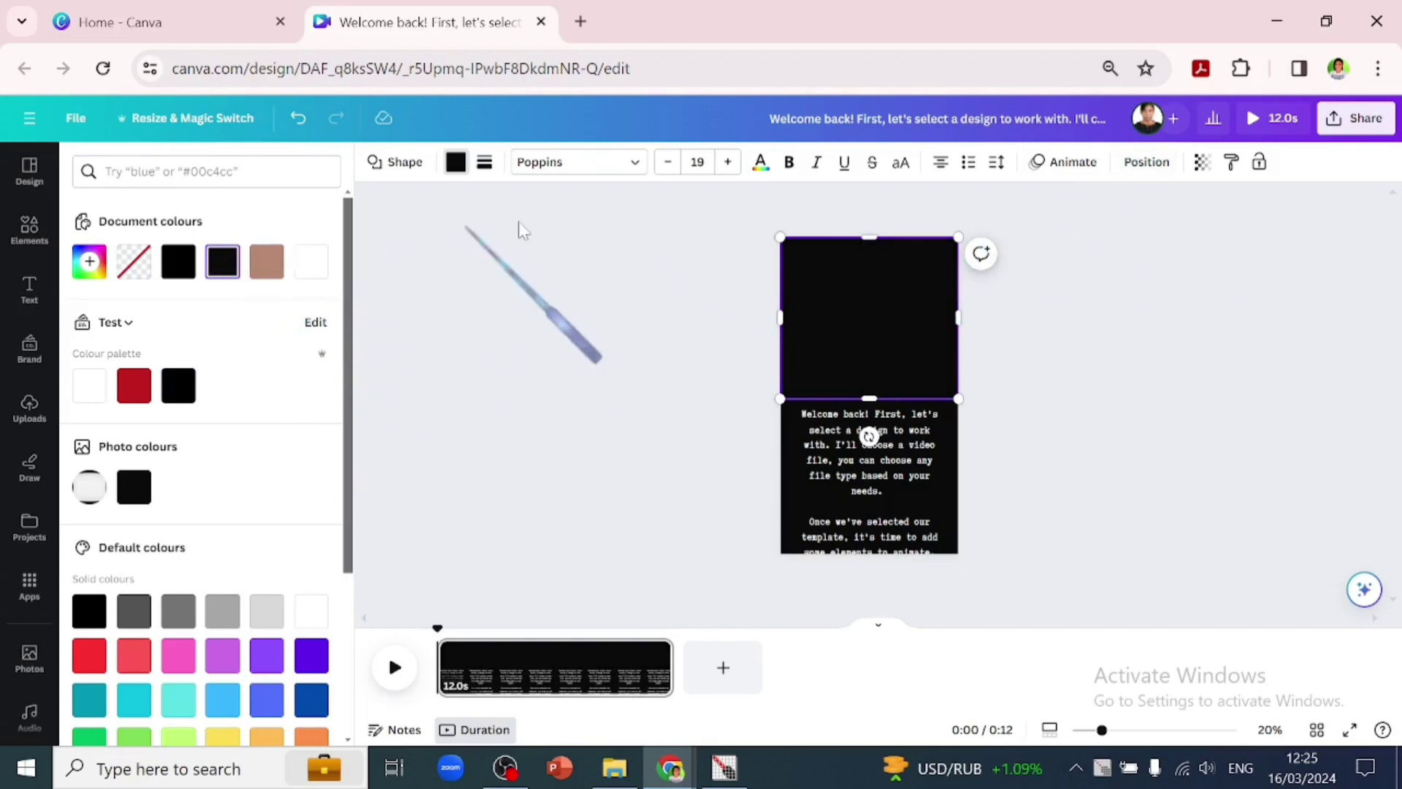
Step: In the layers list, move the black rectangle below the photo and the script below the rectangle
click(1146, 164)
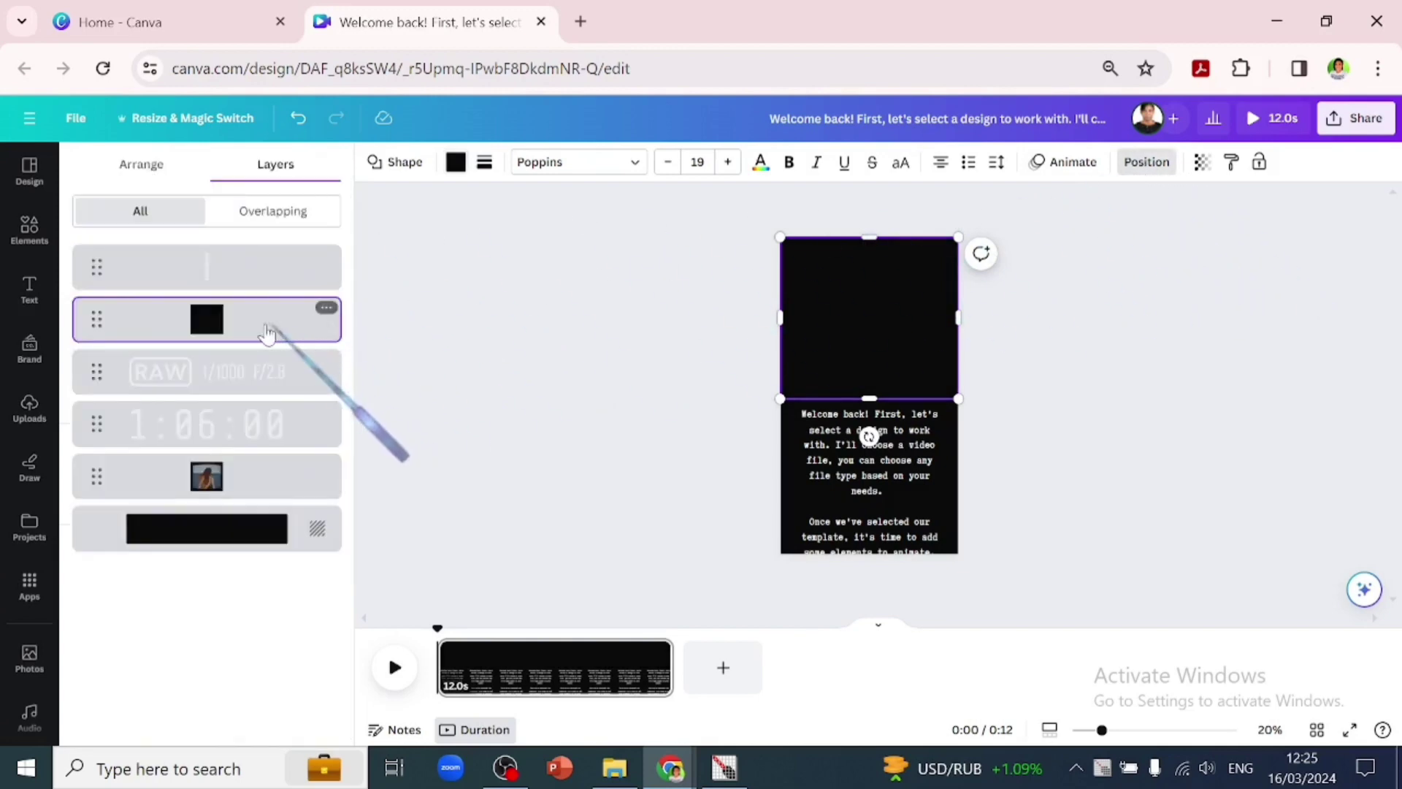
drag(262, 329, 268, 479)
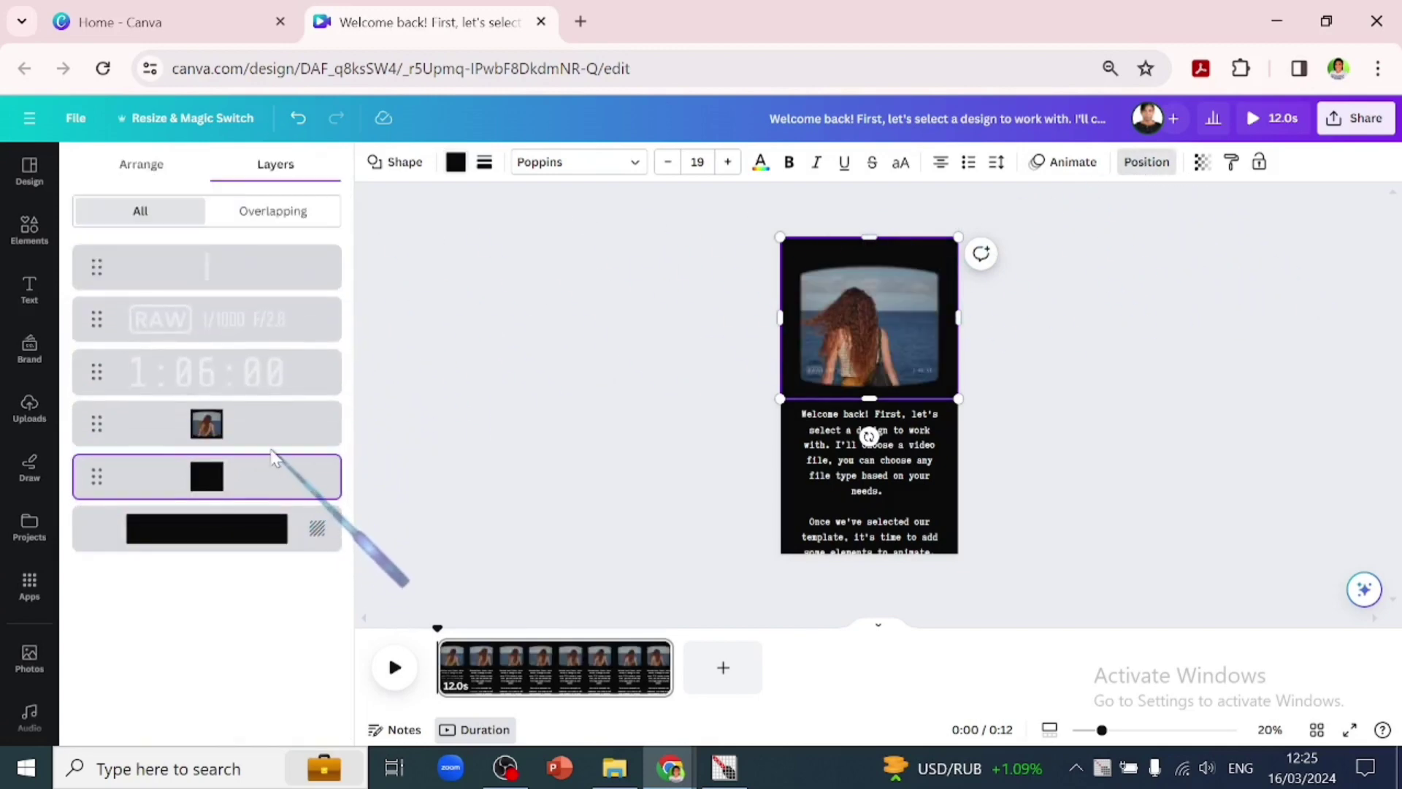
drag(267, 271, 269, 481)
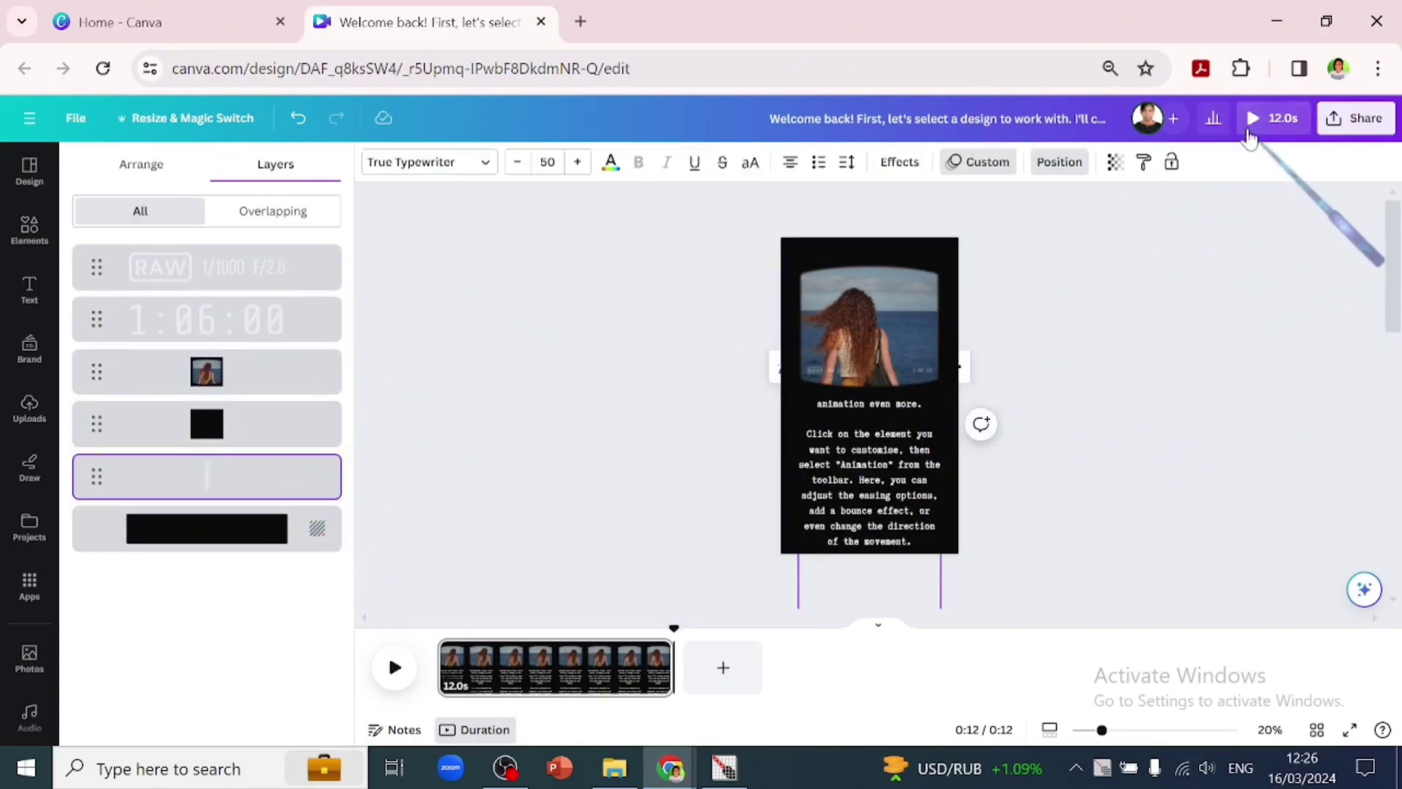
click(1248, 133)
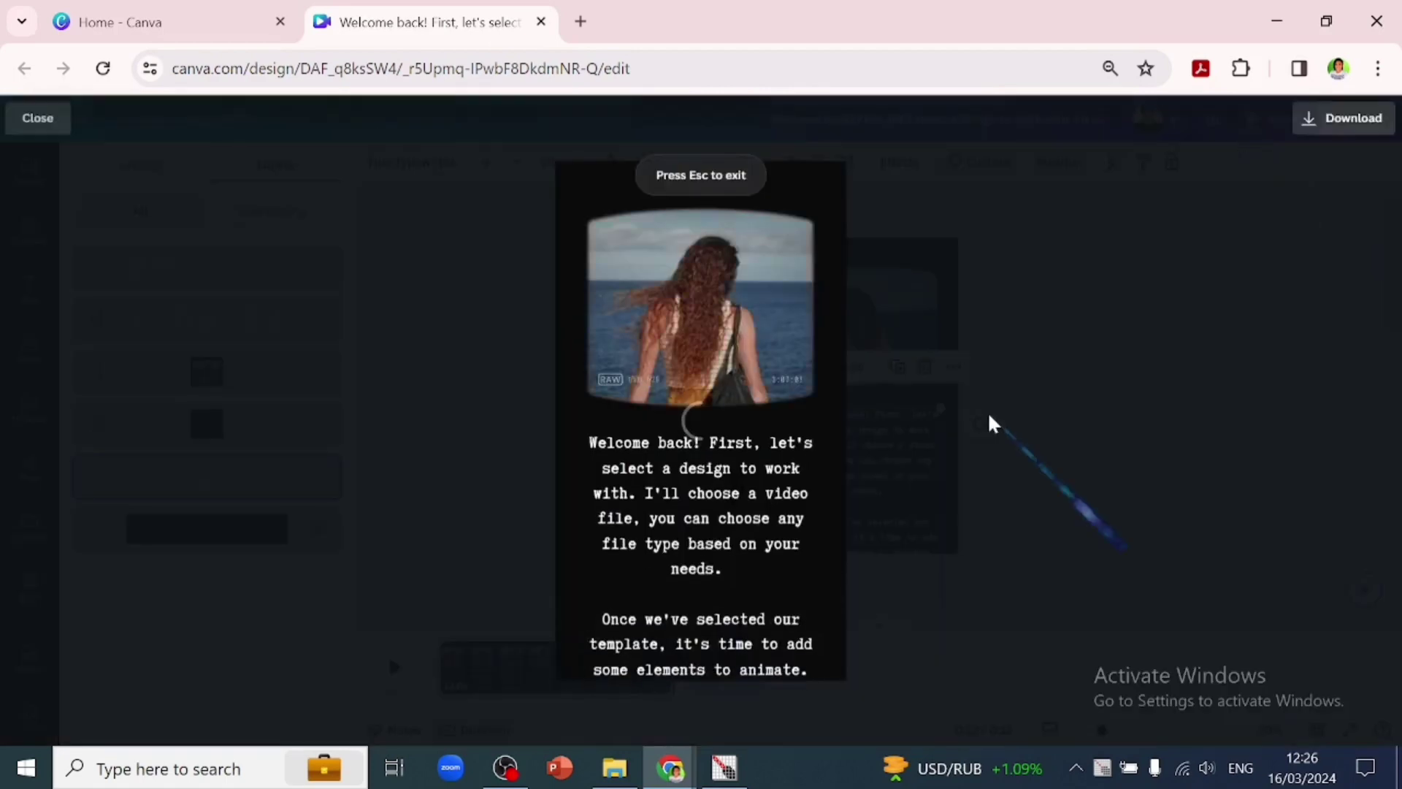